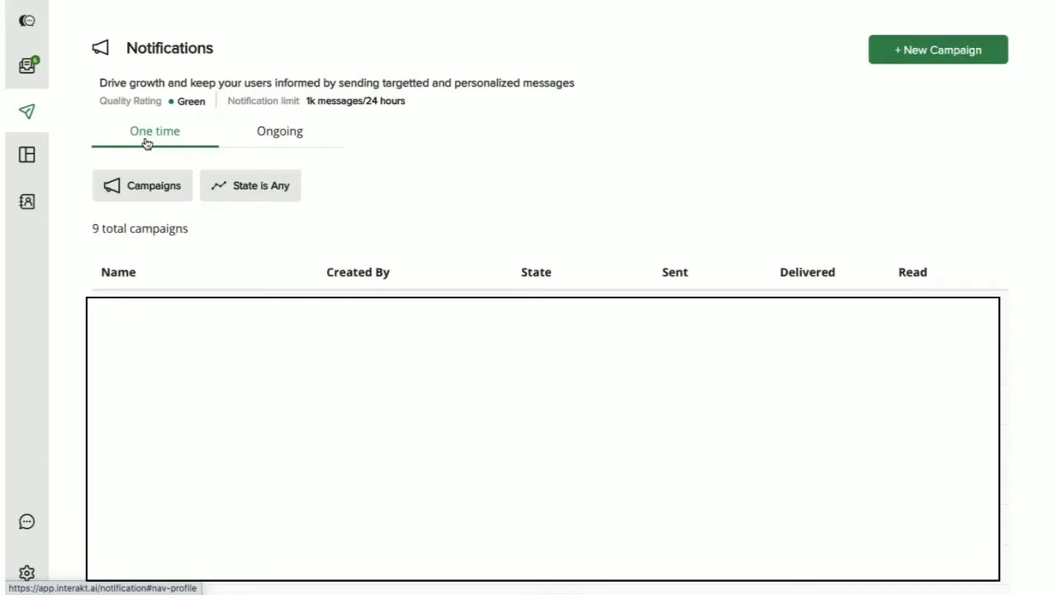
Step: Check the Ongoing campaigns list before starting a new campaign
{"action": "left_click", "coordinate": [277, 140]}
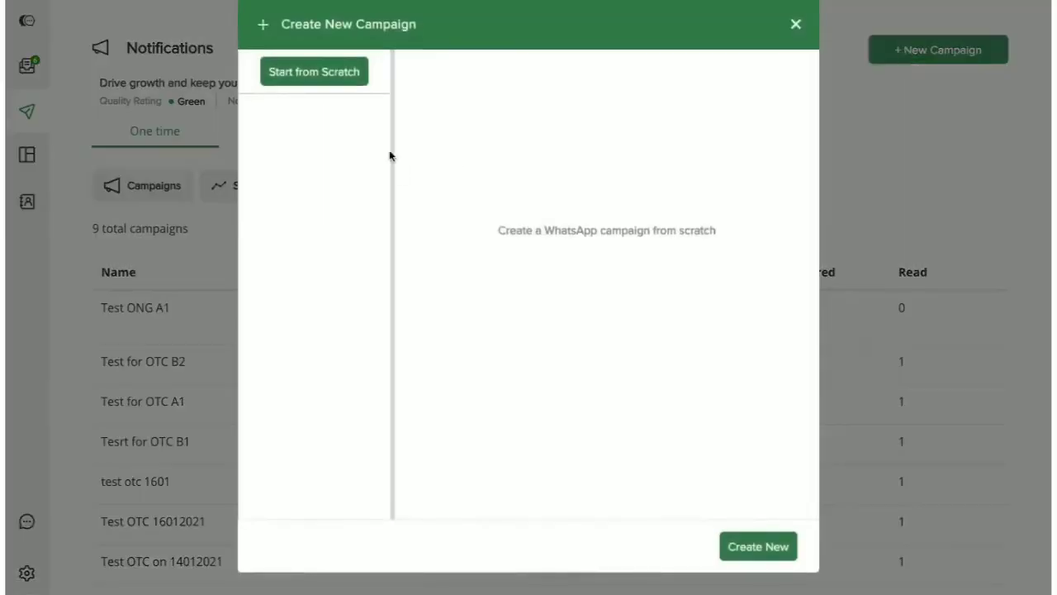
Step: Create a new campaign named 'Welcome note to new users' and expand its audience settings
{"action": "left_click", "coordinate": [758, 546]}
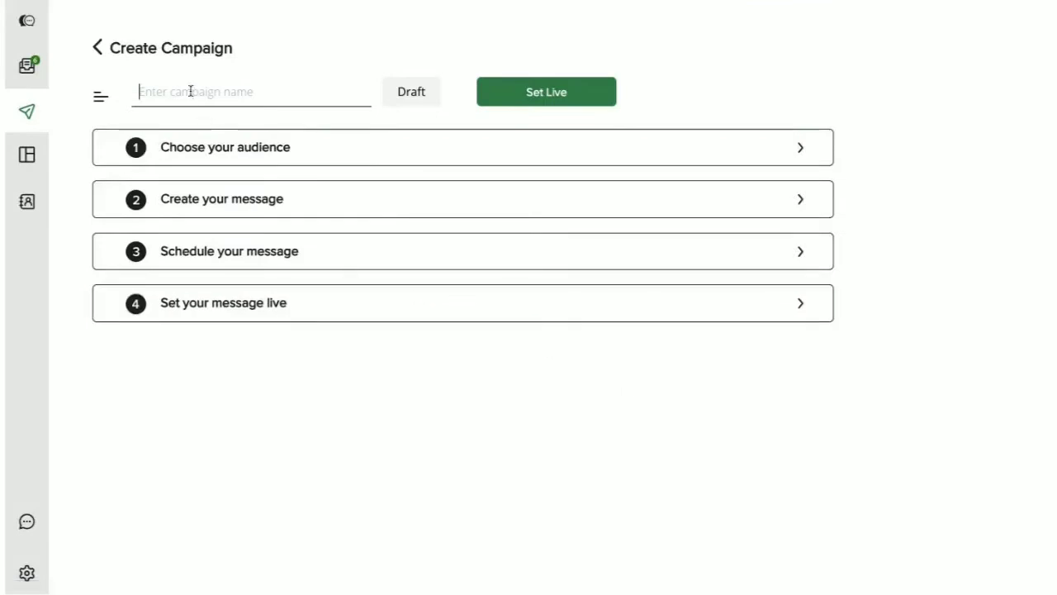
{"action": "type", "text": "Welcome note t"}
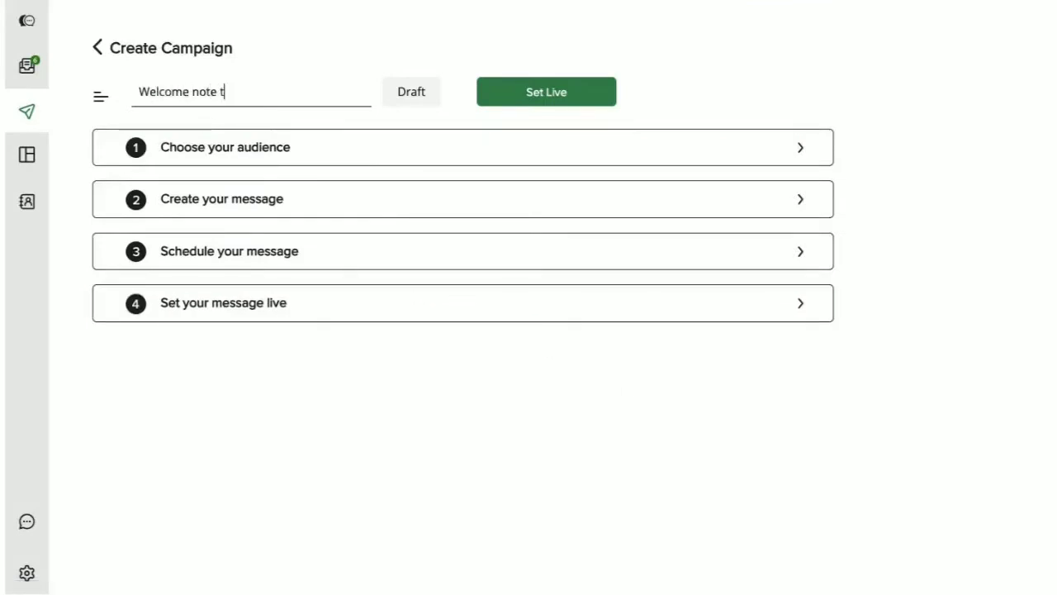
{"action": "type", "text": "o new users"}
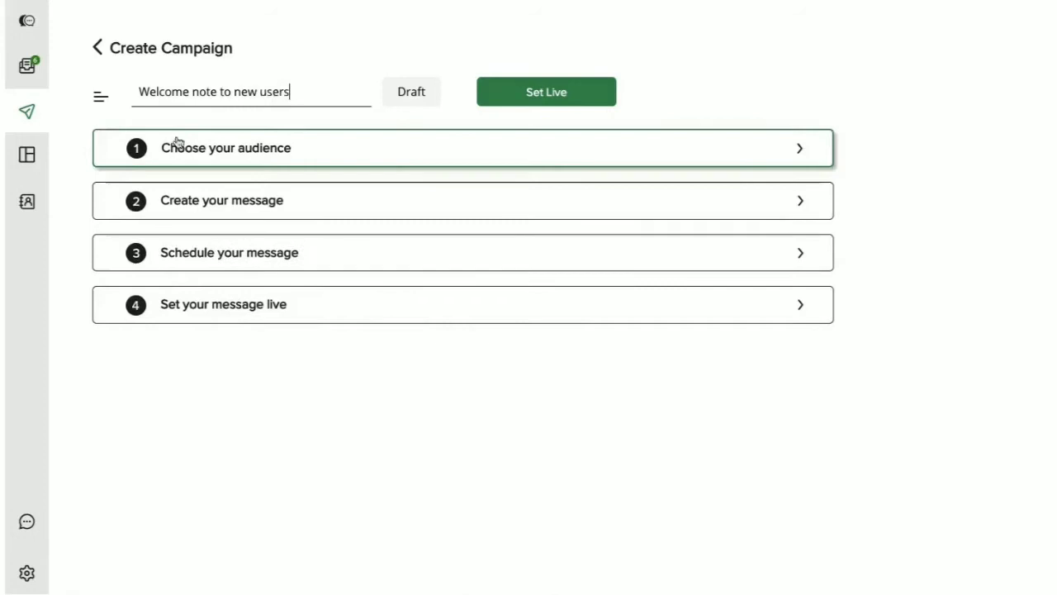
{"action": "left_click", "coordinate": [223, 161]}
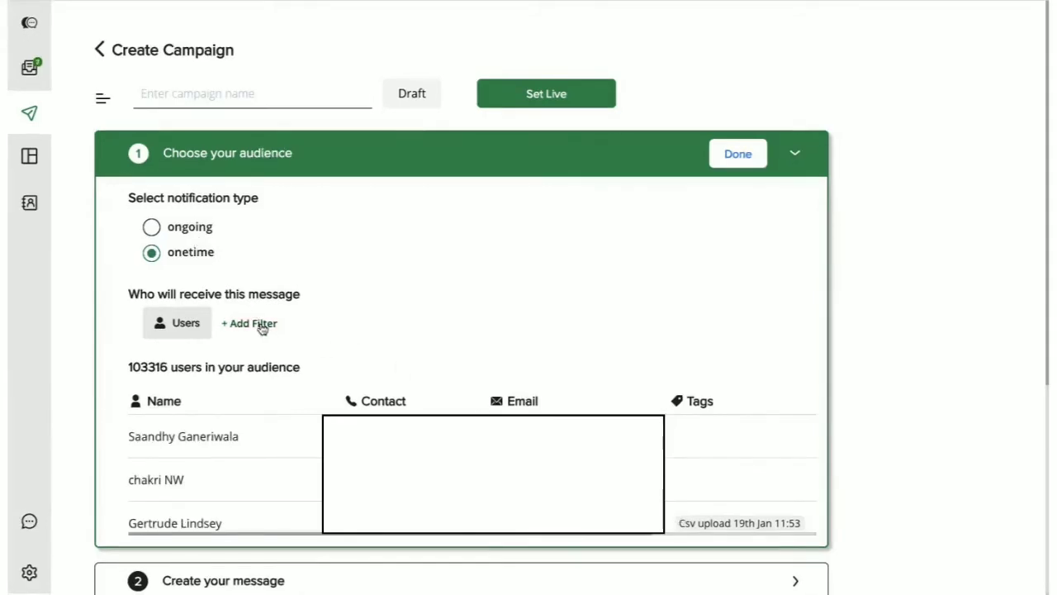
Step: Add a Name 'contains' filter with the contact's name, narrowing the audience to 1 user
{"action": "left_click", "coordinate": [262, 326]}
{"action": "left_click", "coordinate": [274, 418]}
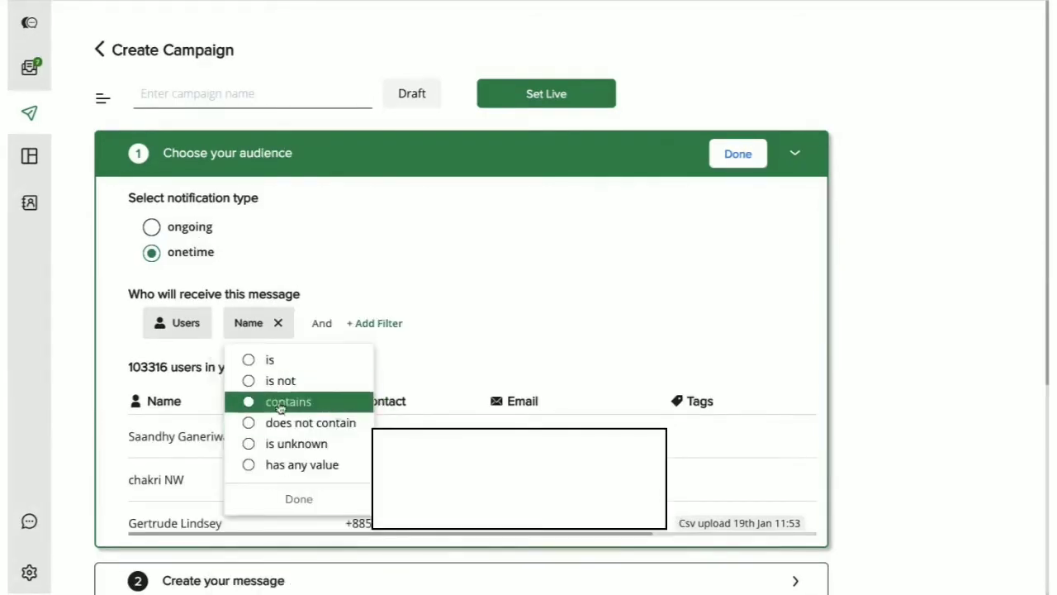
{"action": "left_click", "coordinate": [280, 404]}
{"action": "left_click", "coordinate": [268, 430]}
{"action": "type", "text": "Sme"}
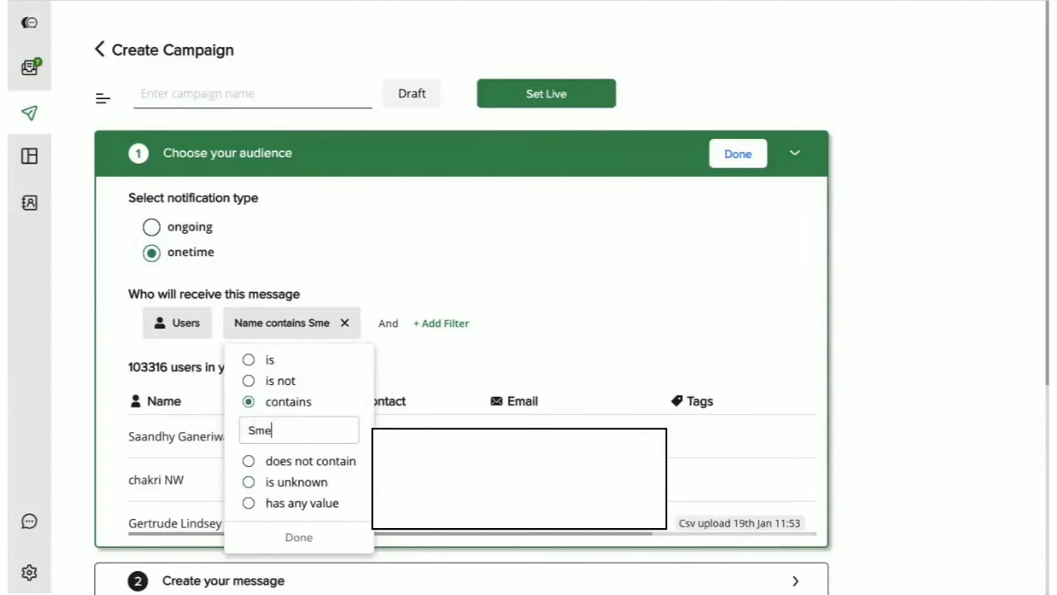
{"action": "type", "text": "etha"}
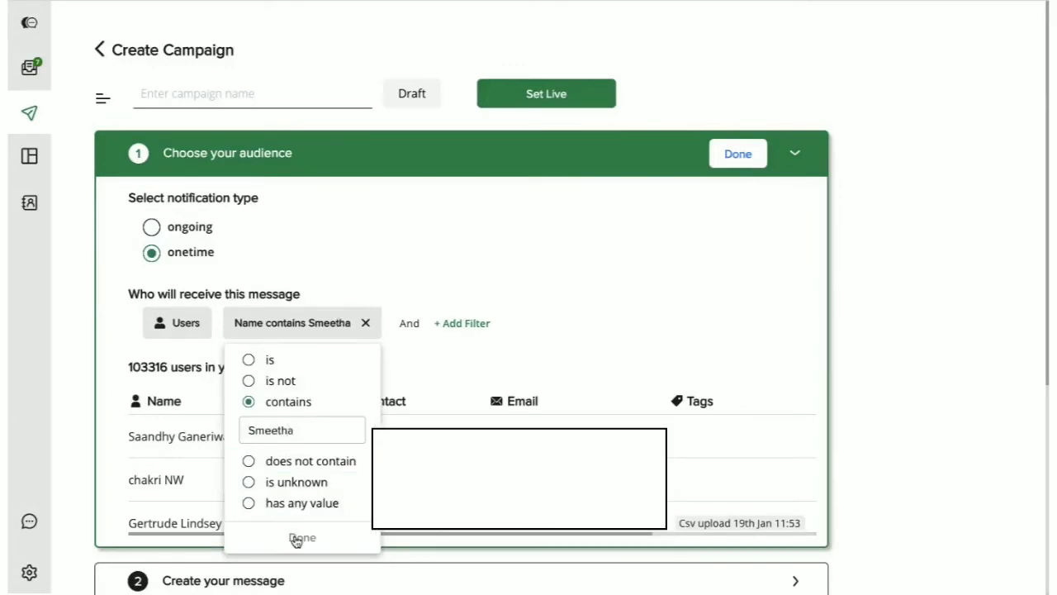
{"action": "left_click", "coordinate": [298, 538]}
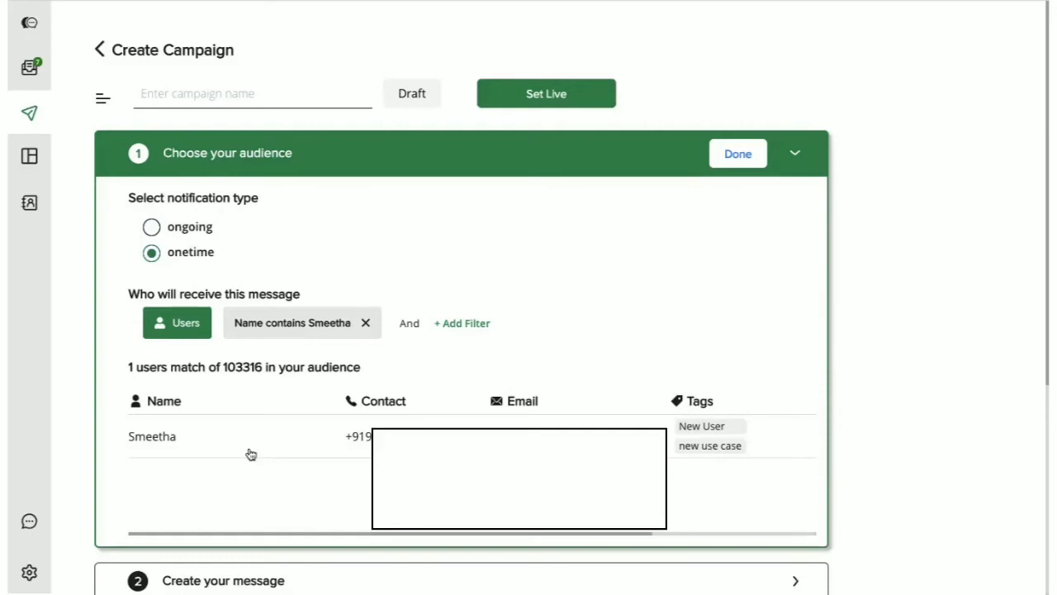
Step: Finish the audience and use the welcome_note (English) template as the campaign message
{"action": "left_click", "coordinate": [736, 162]}
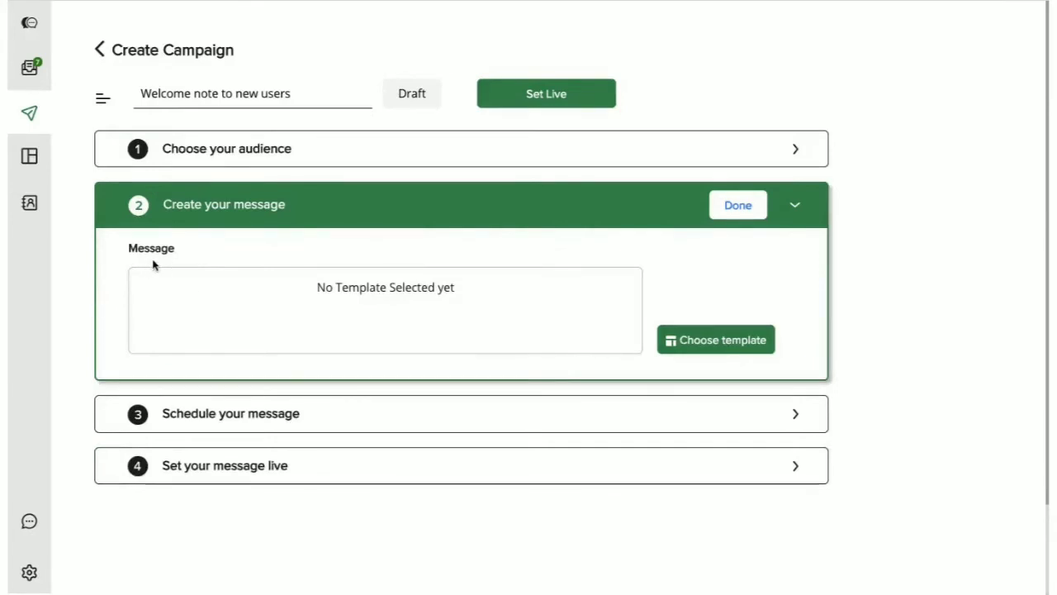
{"action": "left_click", "coordinate": [693, 351]}
{"action": "left_click", "coordinate": [348, 68]}
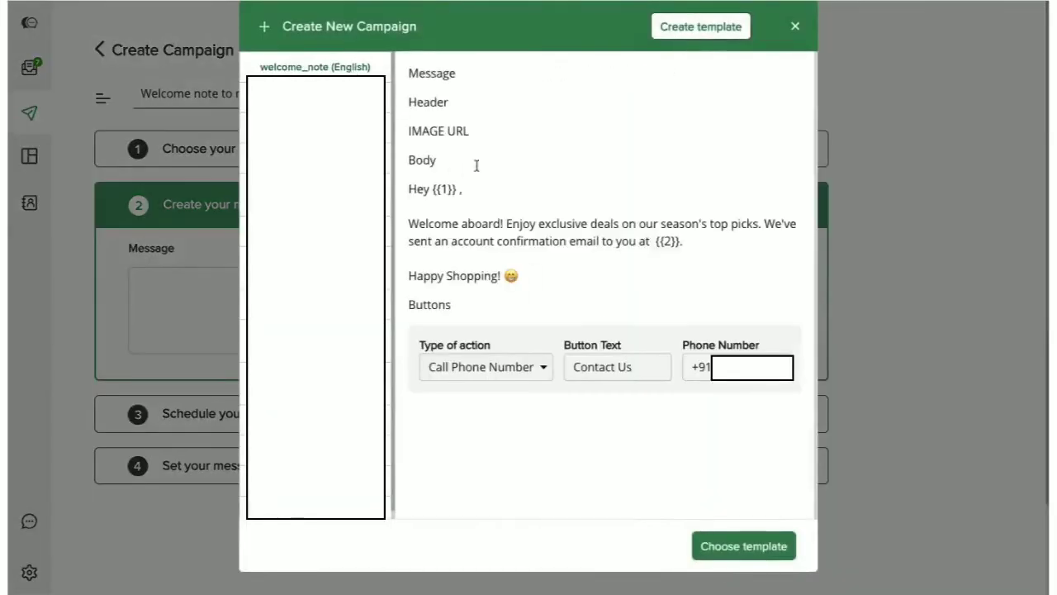
{"action": "left_click", "coordinate": [738, 545]}
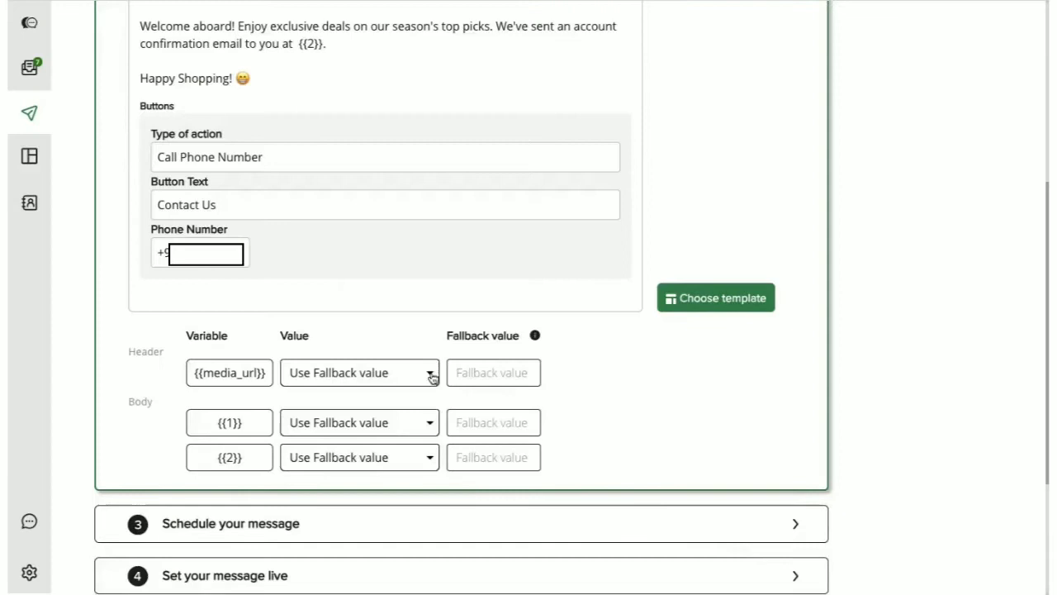
{"action": "scroll", "coordinate": [377, 295], "scroll_direction": "up", "scroll_amount": 2}
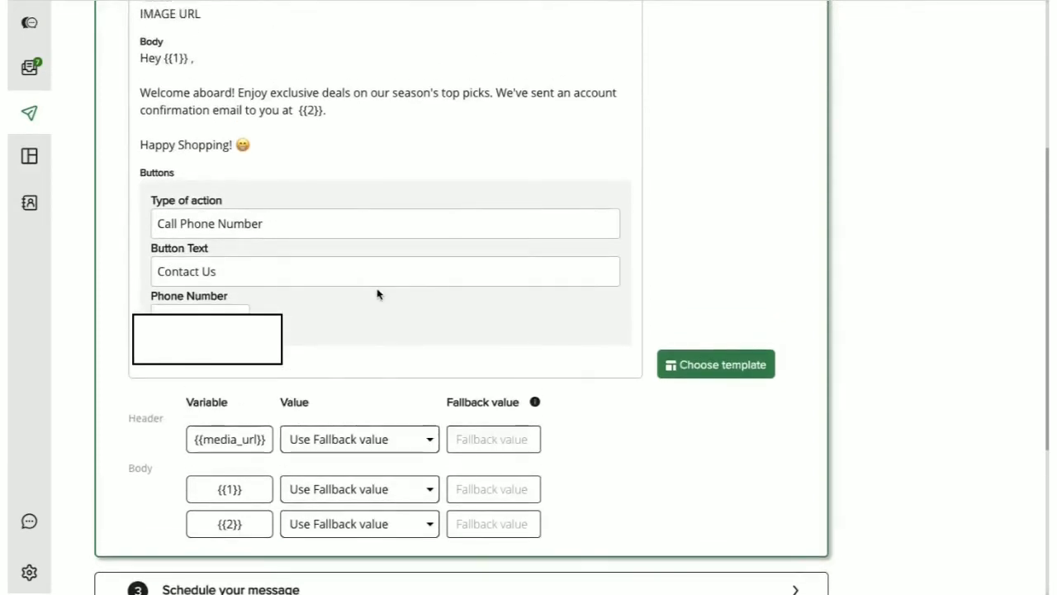
{"action": "scroll", "coordinate": [378, 294], "scroll_direction": "up", "scroll_amount": 1}
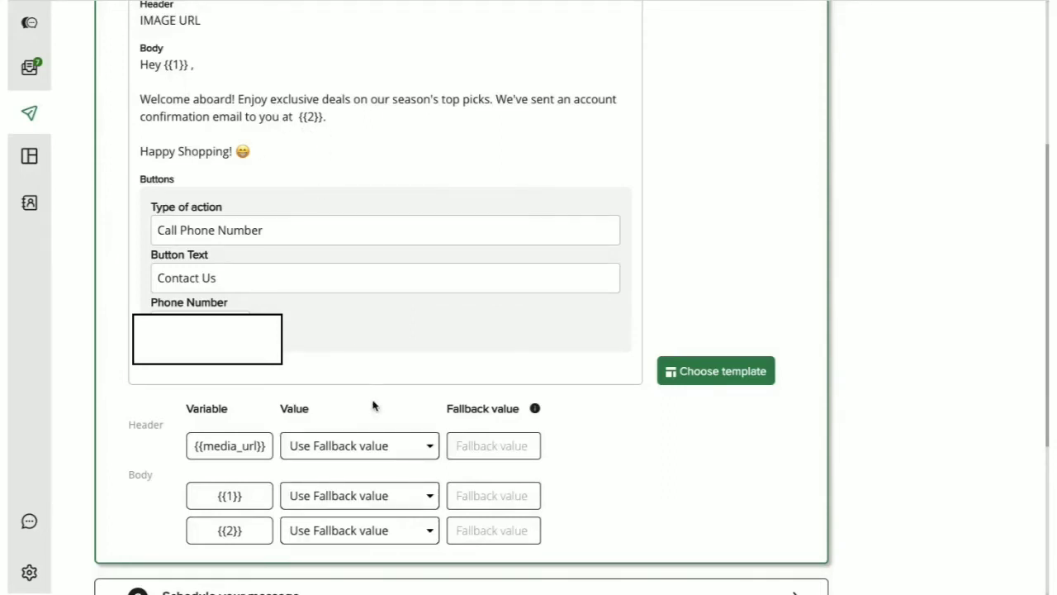
Step: Paste the image URL as header fallback and map {{1}} to Name with fallback 'there'
{"action": "left_click", "coordinate": [470, 446]}
{"action": "key", "text": "ctrl+v"}
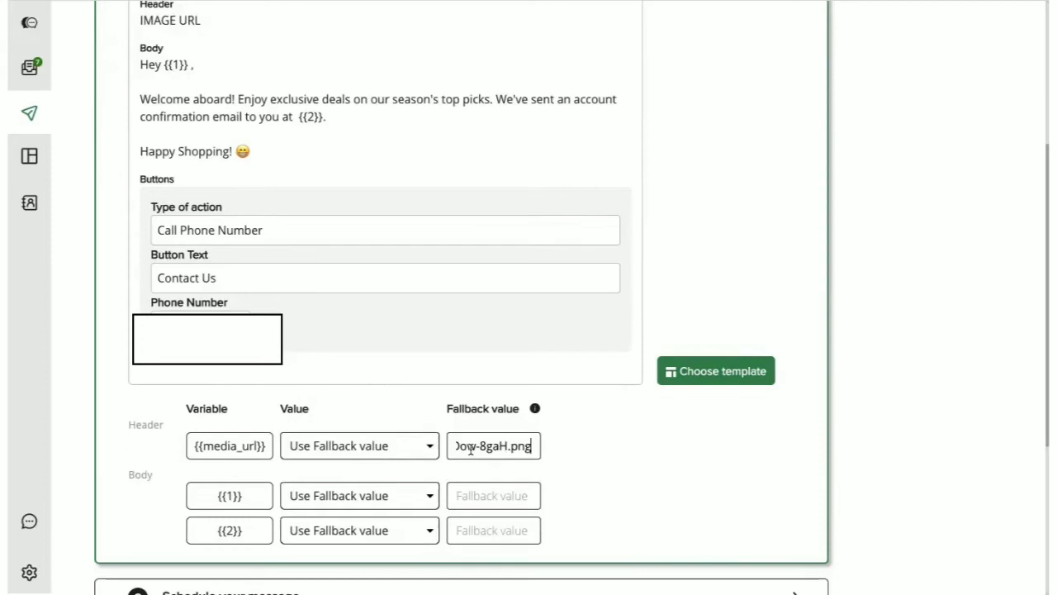
{"action": "left_click", "coordinate": [394, 498]}
{"action": "scroll", "coordinate": [355, 577], "scroll_direction": "down", "scroll_amount": 1}
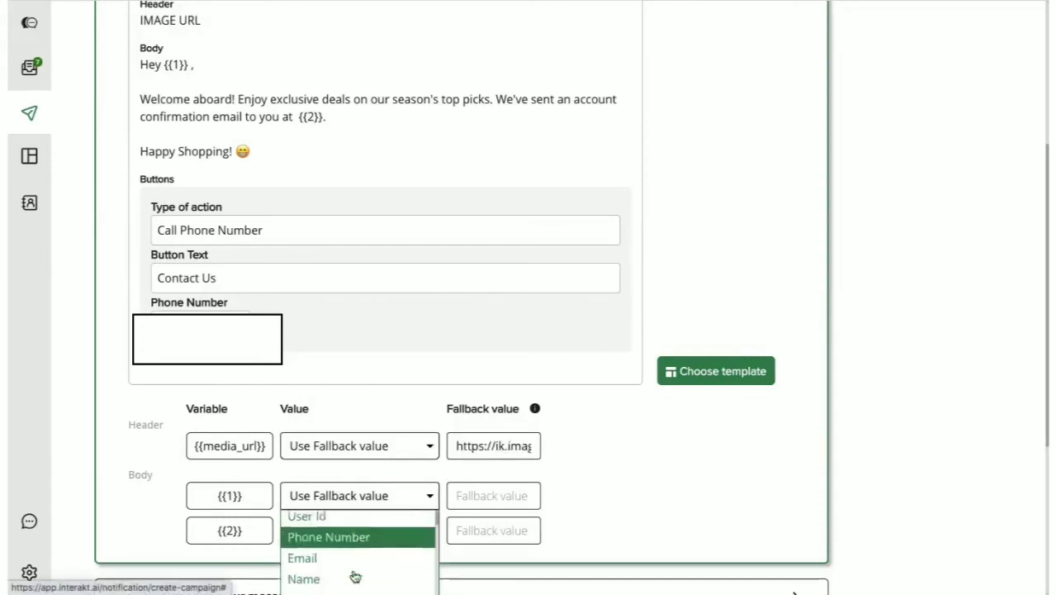
{"action": "left_click", "coordinate": [329, 564]}
{"action": "left_click", "coordinate": [471, 498]}
{"action": "type", "text": "th"}
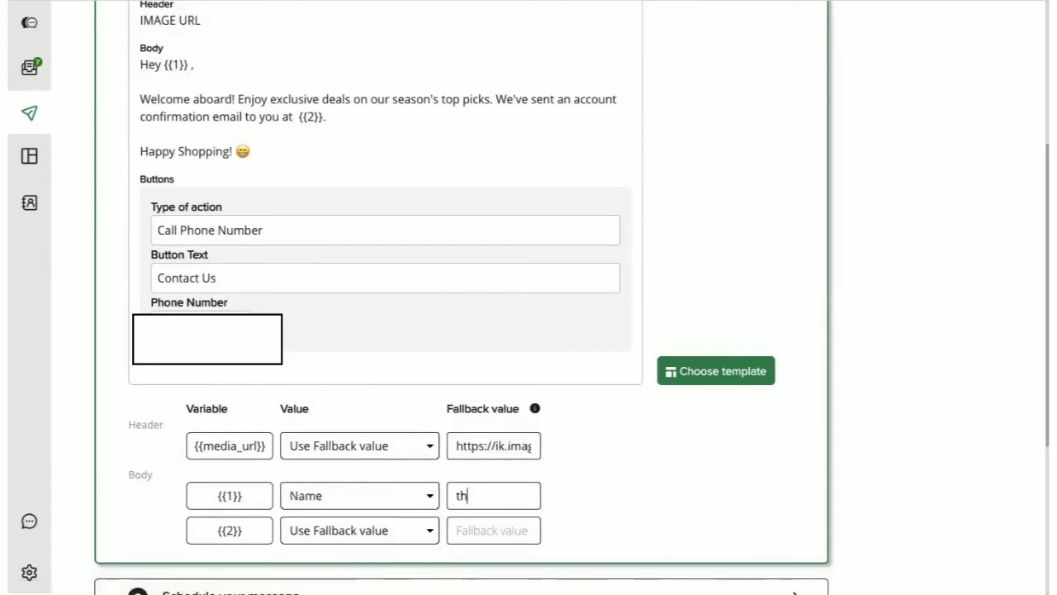
{"action": "type", "text": "ere"}
Step: Map the {{2}} variable to Email with a sample e-mail address as its fallback
{"action": "left_click", "coordinate": [420, 533]}
{"action": "scroll", "coordinate": [360, 561], "scroll_direction": "down", "scroll_amount": 1}
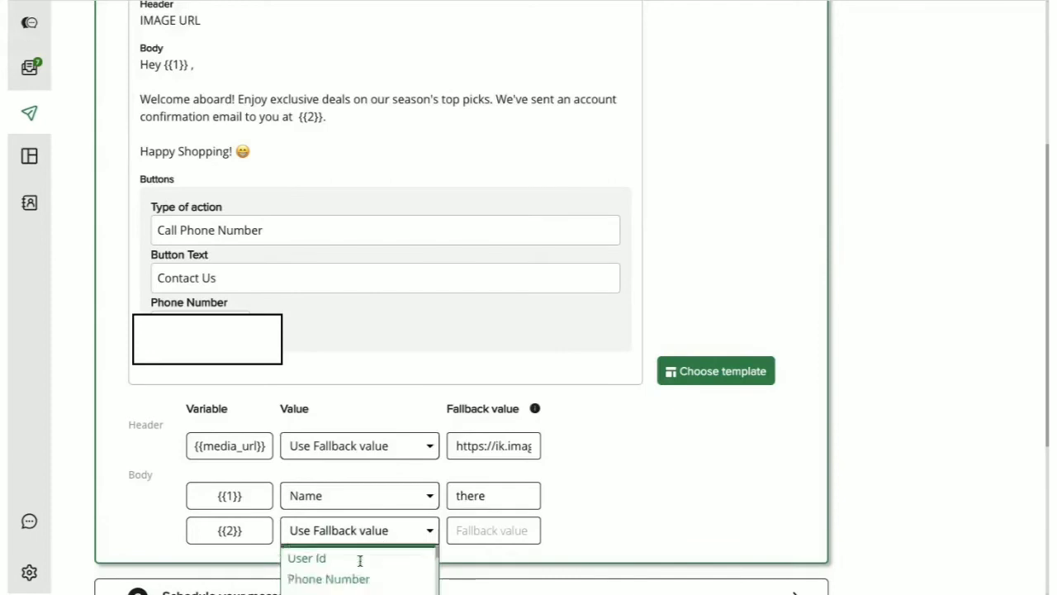
{"action": "scroll", "coordinate": [360, 561], "scroll_direction": "up", "scroll_amount": 1}
{"action": "left_click", "coordinate": [326, 562]}
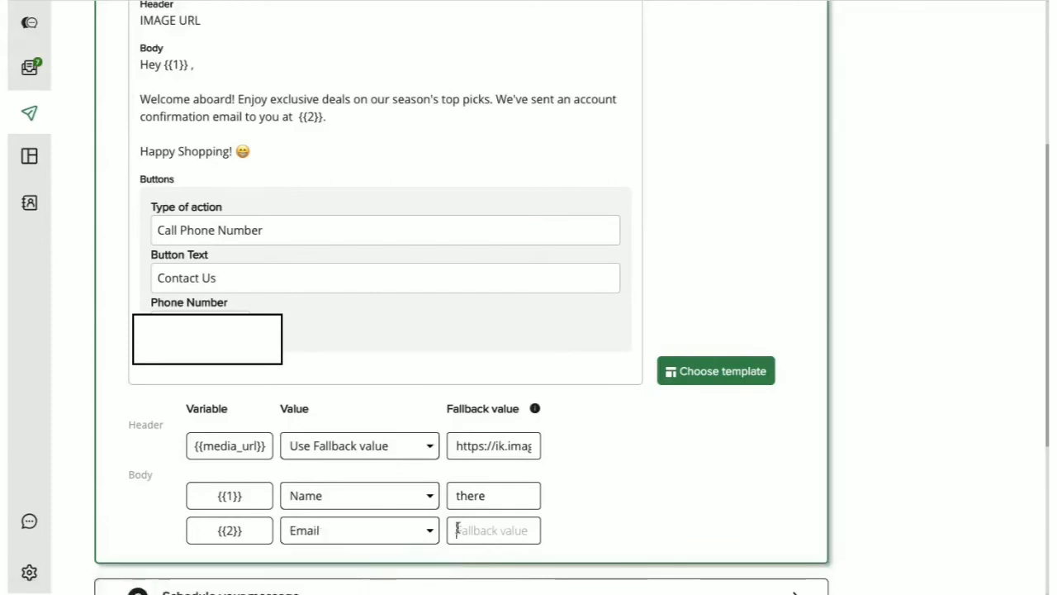
{"action": "left_click", "coordinate": [456, 529]}
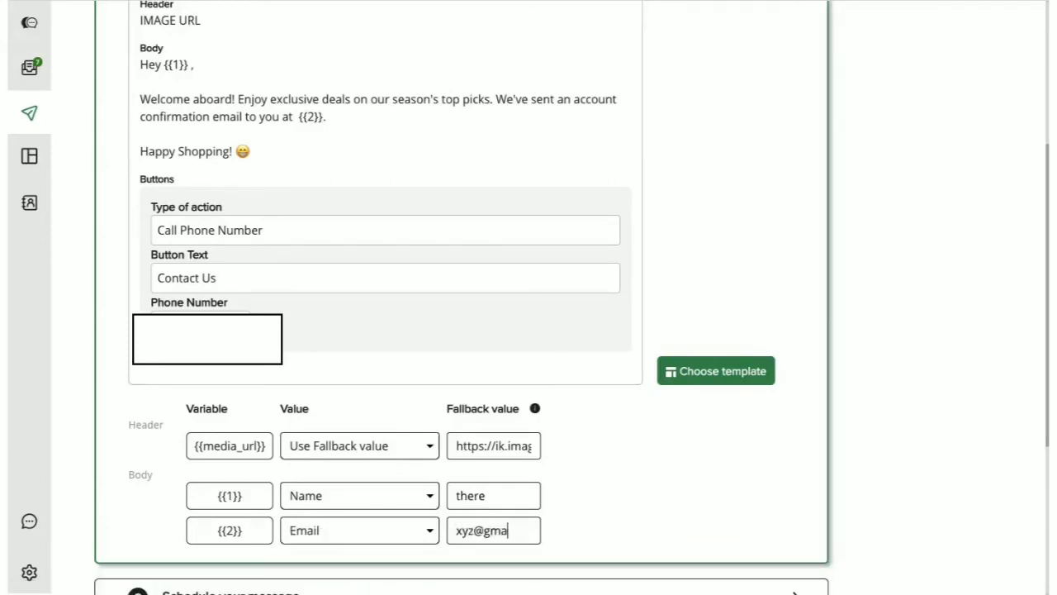
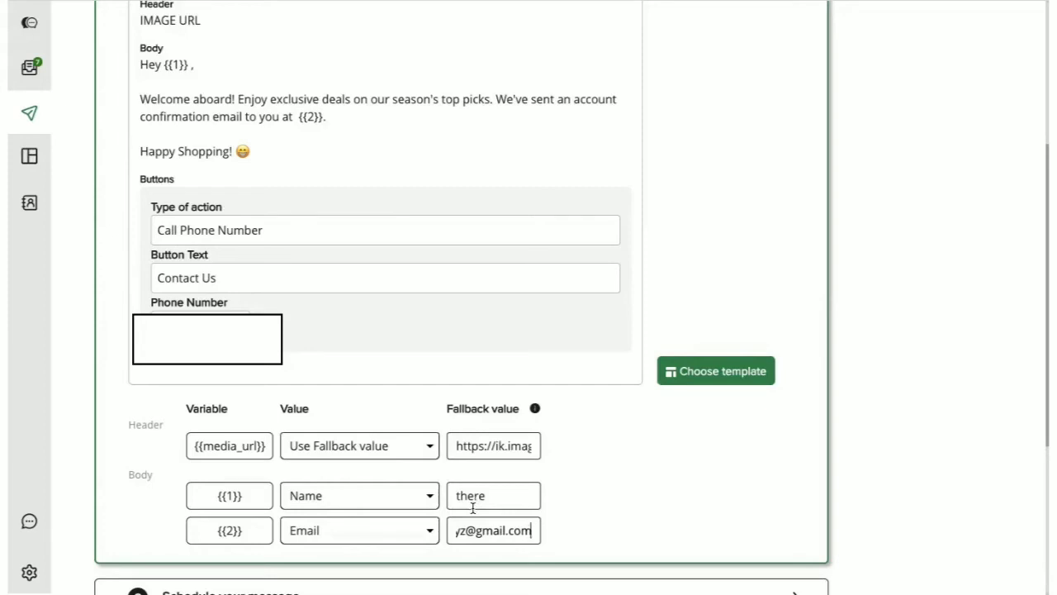
{"action": "scroll", "coordinate": [666, 154], "scroll_direction": "up", "scroll_amount": 2}
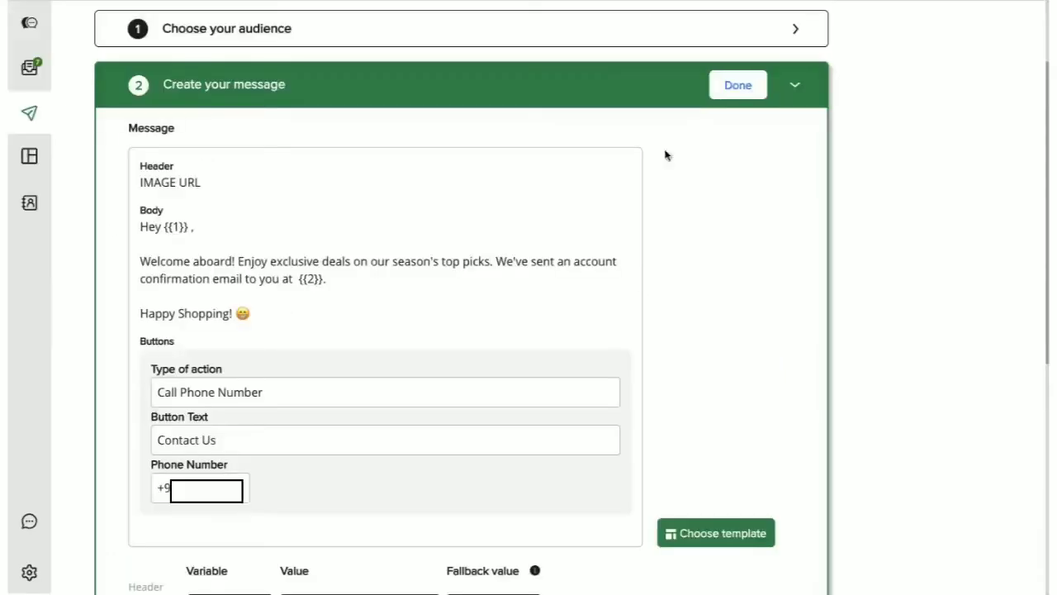
Step: Complete the message and keep the schedule on Immediately, leaving the custom date unused
{"action": "left_click", "coordinate": [725, 86]}
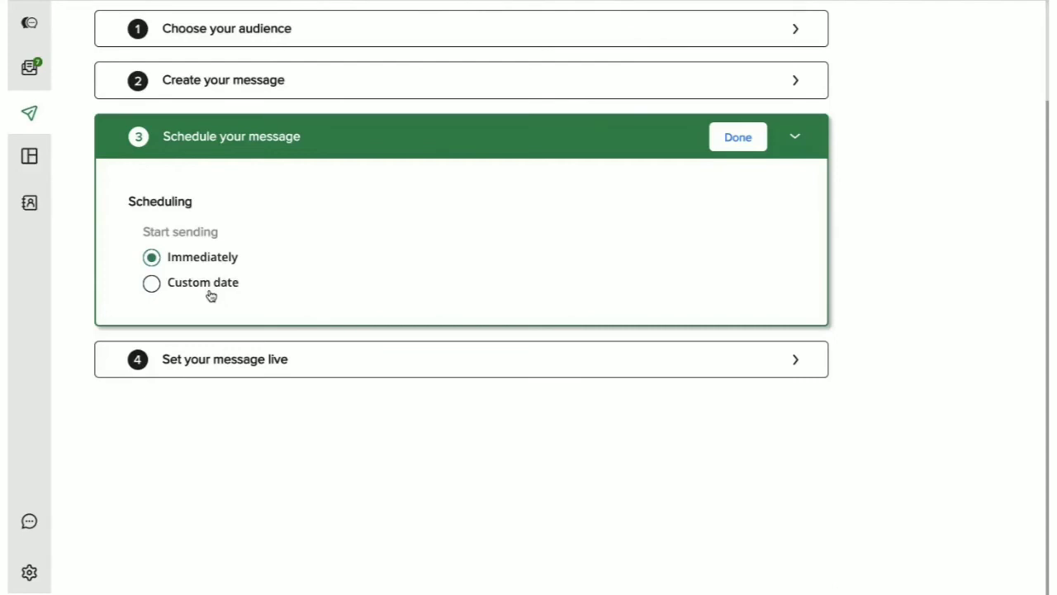
{"action": "left_click", "coordinate": [151, 286]}
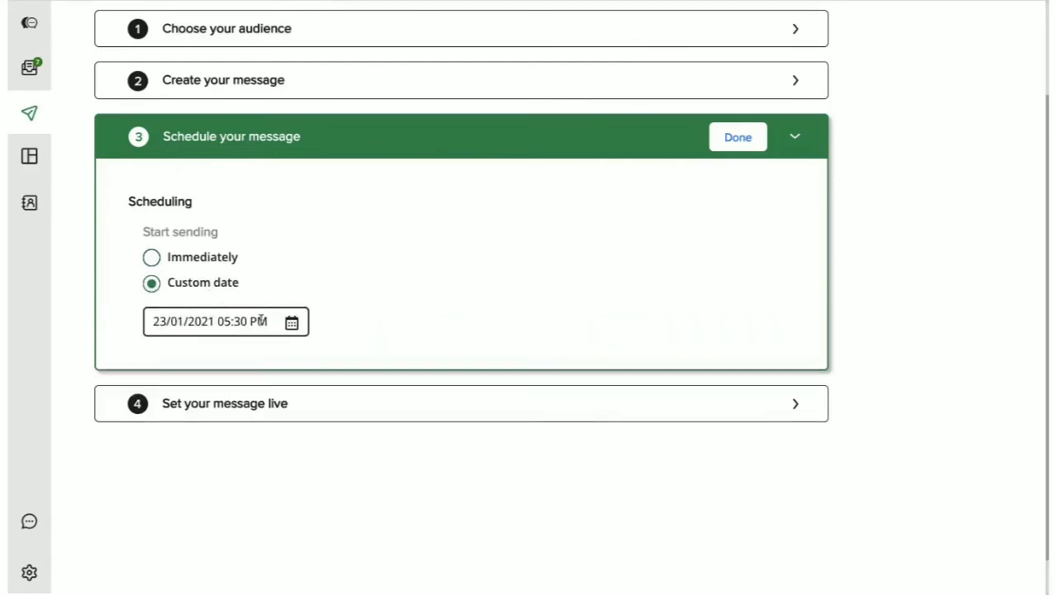
{"action": "left_click", "coordinate": [291, 322]}
{"action": "left_click", "coordinate": [347, 314]}
{"action": "left_click", "coordinate": [151, 257]}
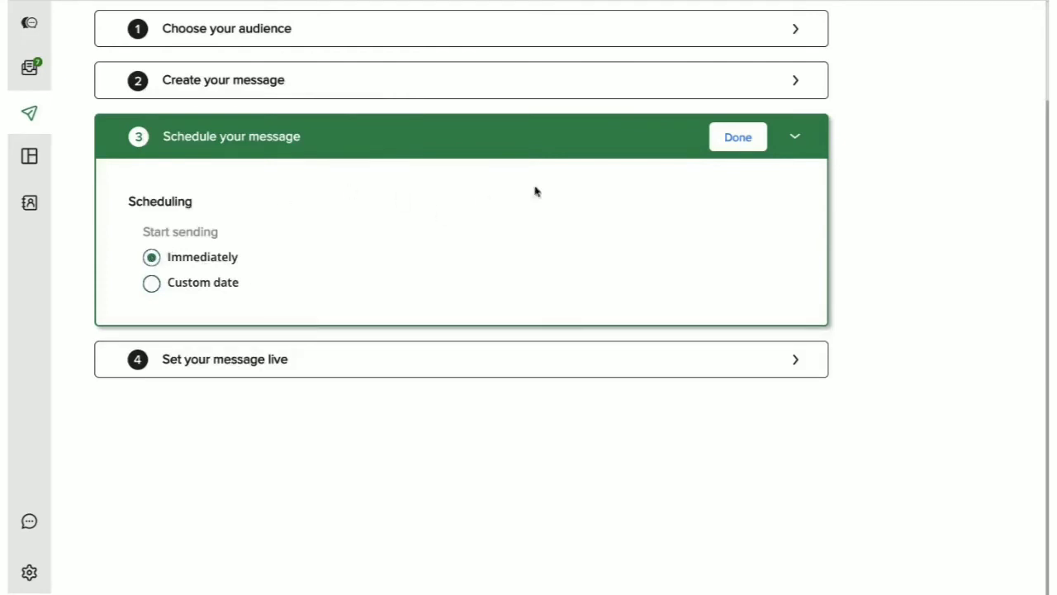
{"action": "left_click", "coordinate": [736, 139]}
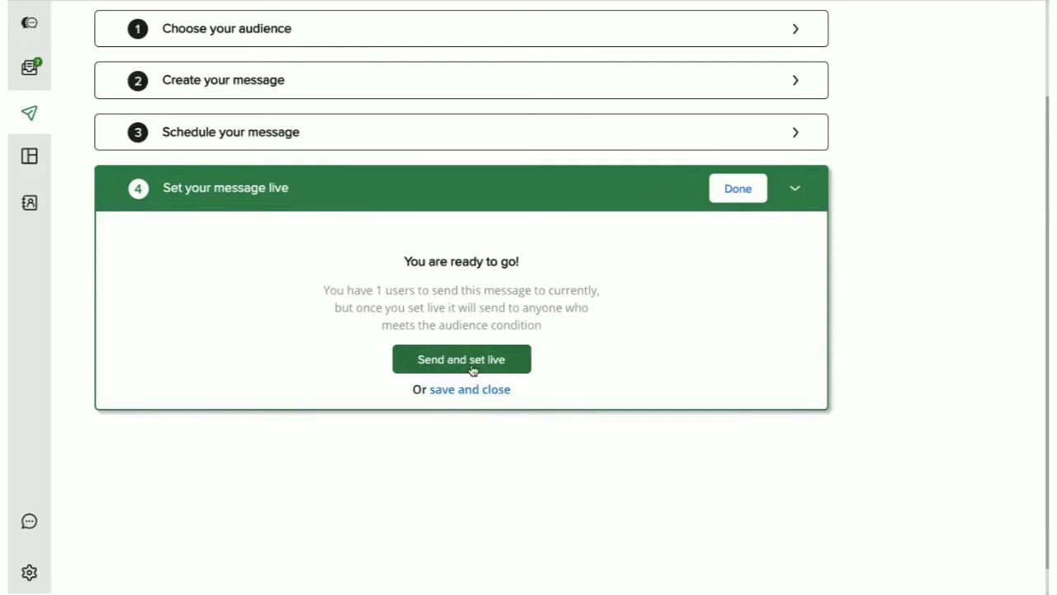
Step: Send the campaign and set it live
{"action": "left_click", "coordinate": [473, 363]}
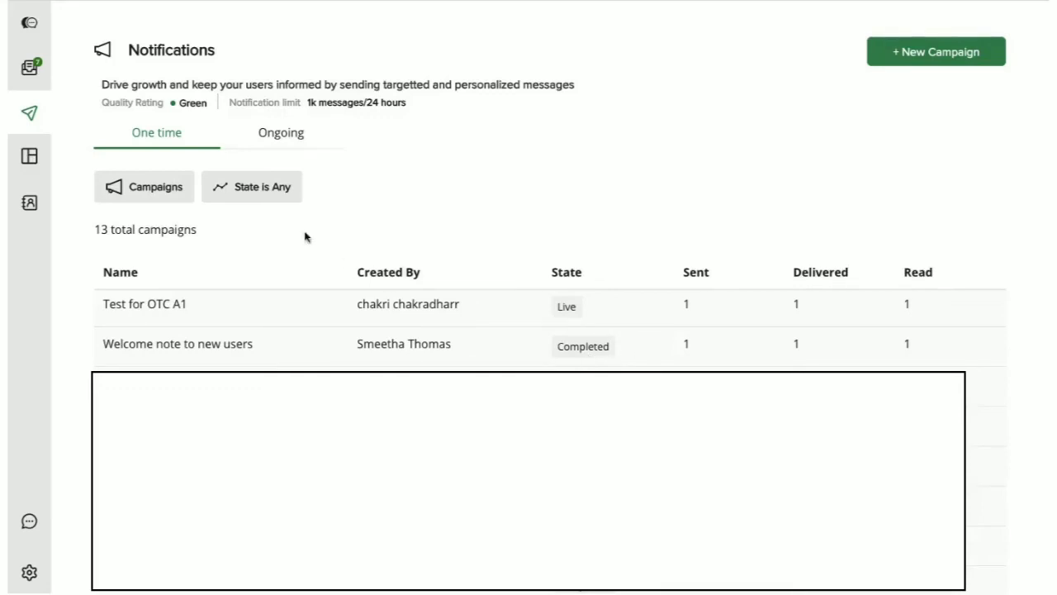
{"action": "left_click", "coordinate": [276, 199]}
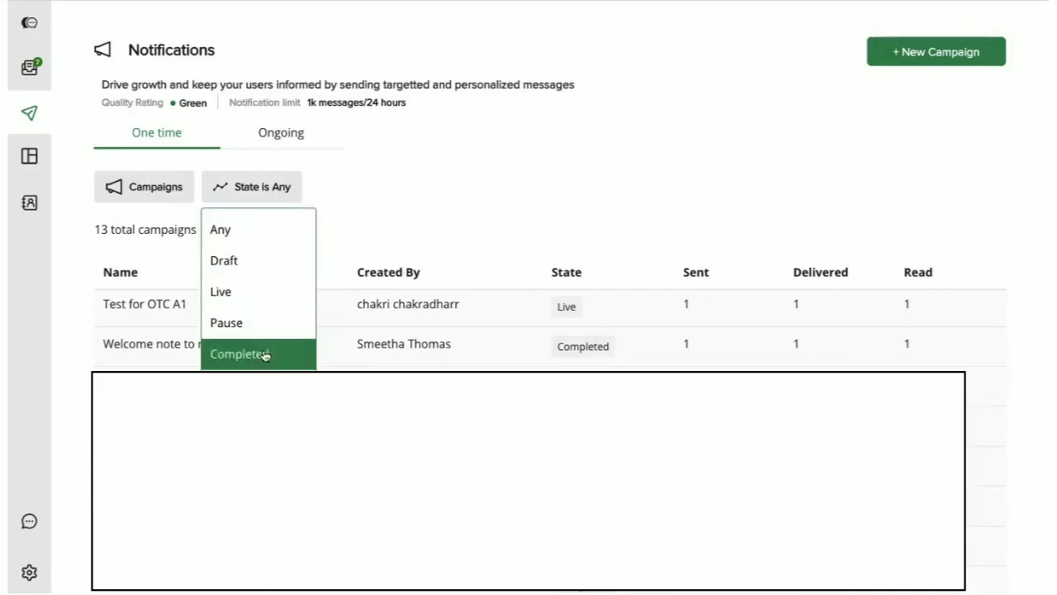
{"action": "left_click", "coordinate": [368, 213]}
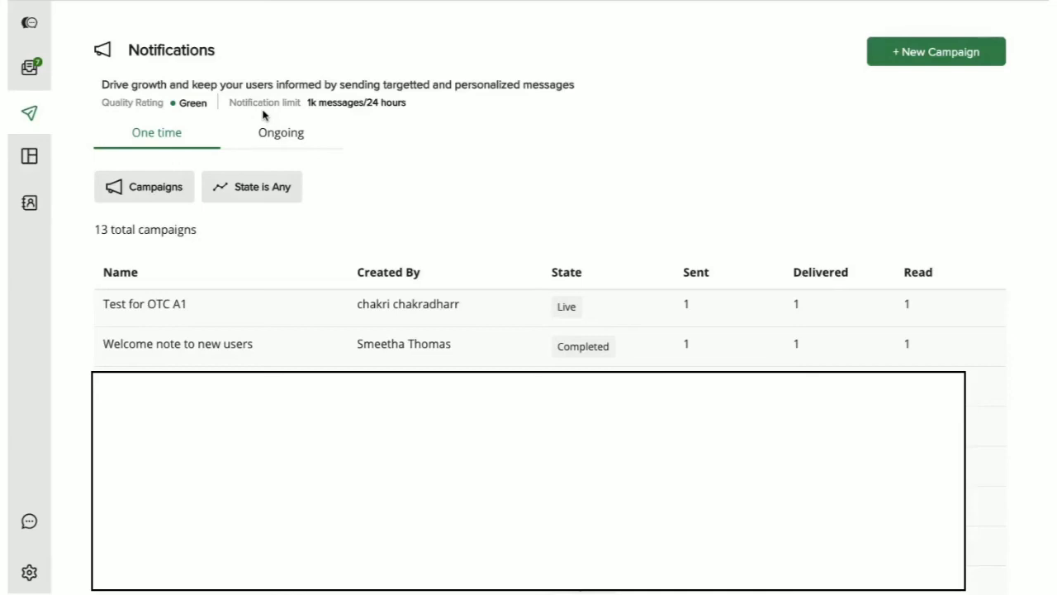
Step: Open the Welcome note to new users campaign details and review its statistics
{"action": "mouse_move", "coordinate": [355, 109]}
{"action": "left_click", "coordinate": [183, 345]}
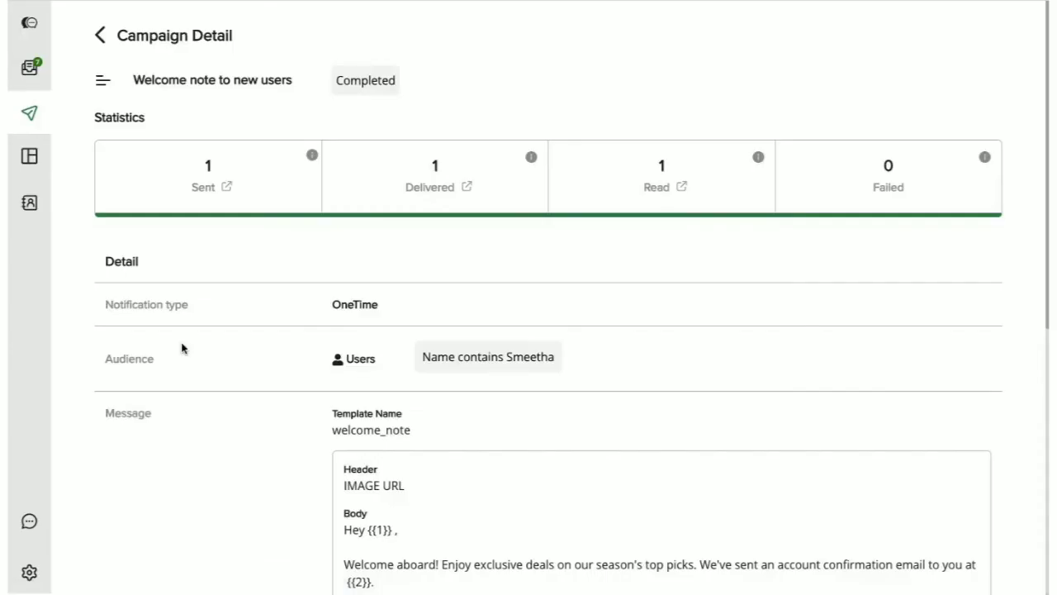
{"action": "scroll", "coordinate": [183, 348], "scroll_direction": "down", "scroll_amount": 5}
{"action": "scroll", "coordinate": [183, 348], "scroll_direction": "up", "scroll_amount": 5}
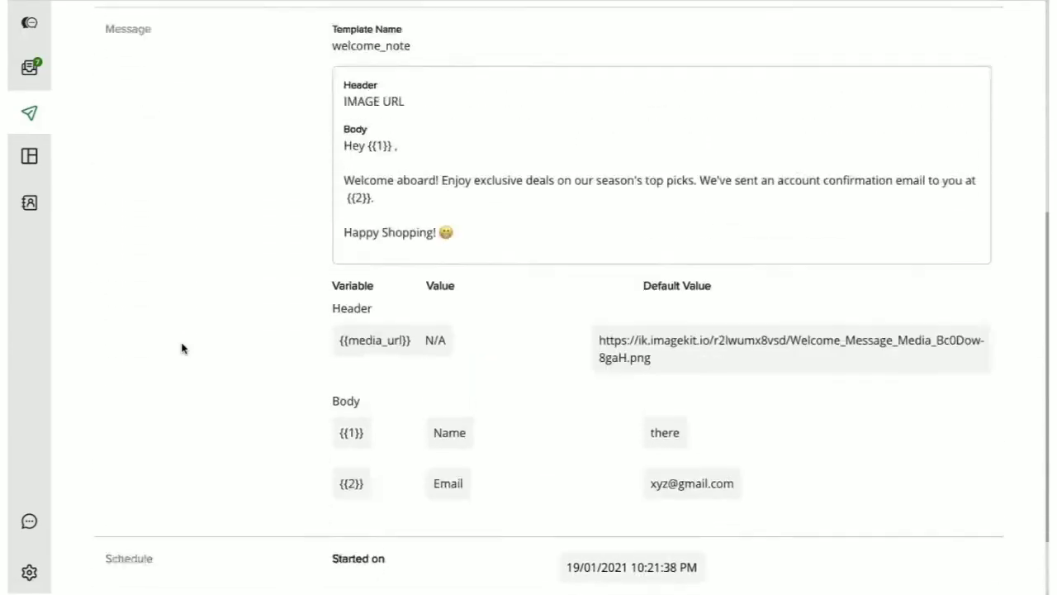
{"action": "scroll", "coordinate": [183, 348], "scroll_direction": "up", "scroll_amount": 2}
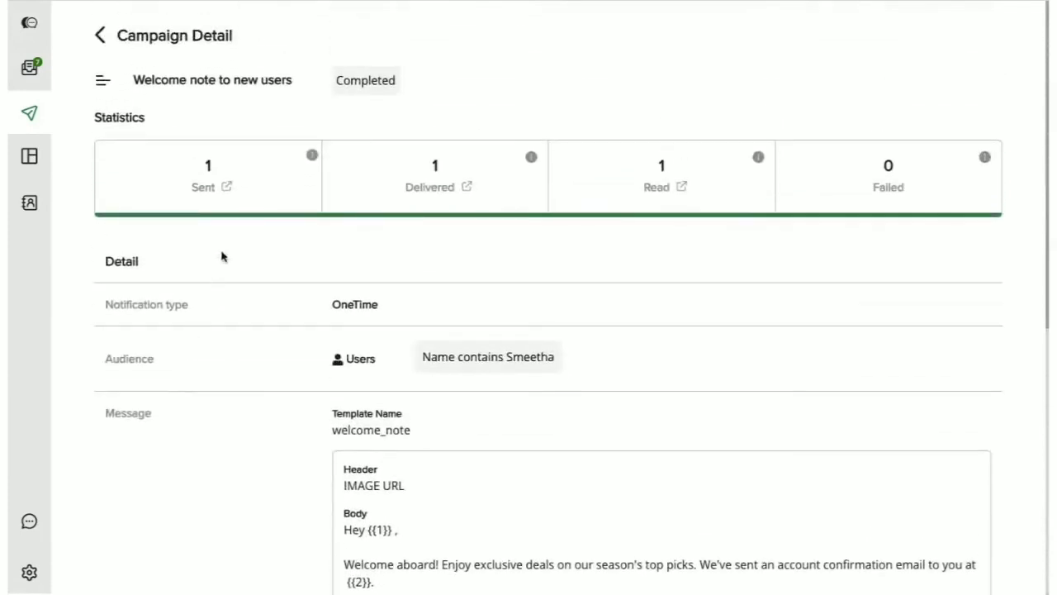
Step: Show the users the campaign was sent to via the Sent statistic link
{"action": "left_click", "coordinate": [226, 192]}
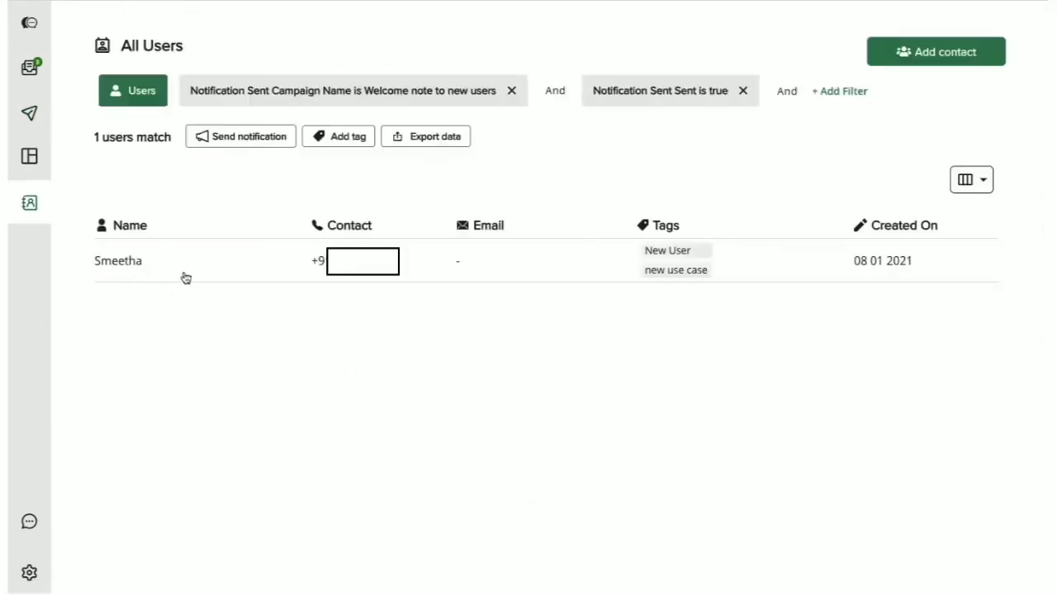